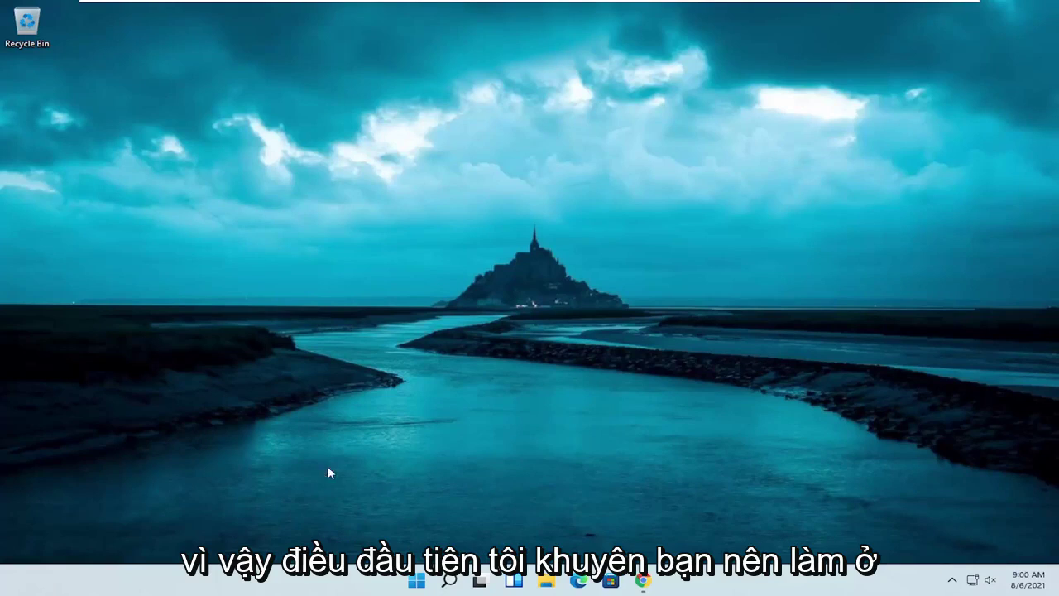
# - Search Windows for 'msconfig' and launch System Configuration
pyautogui.click(450, 582)
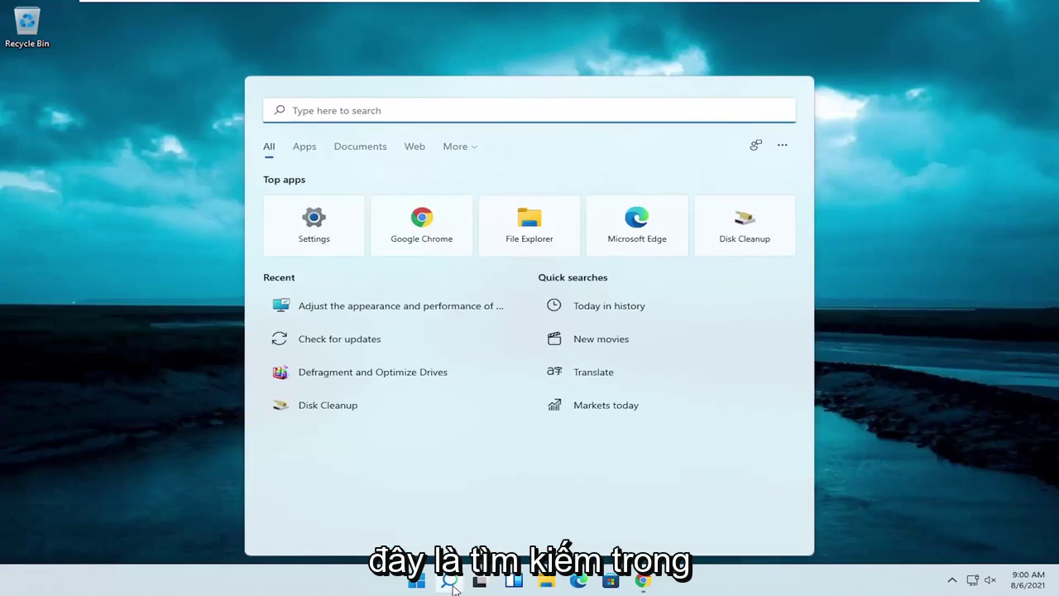
pyautogui.write('mscon')
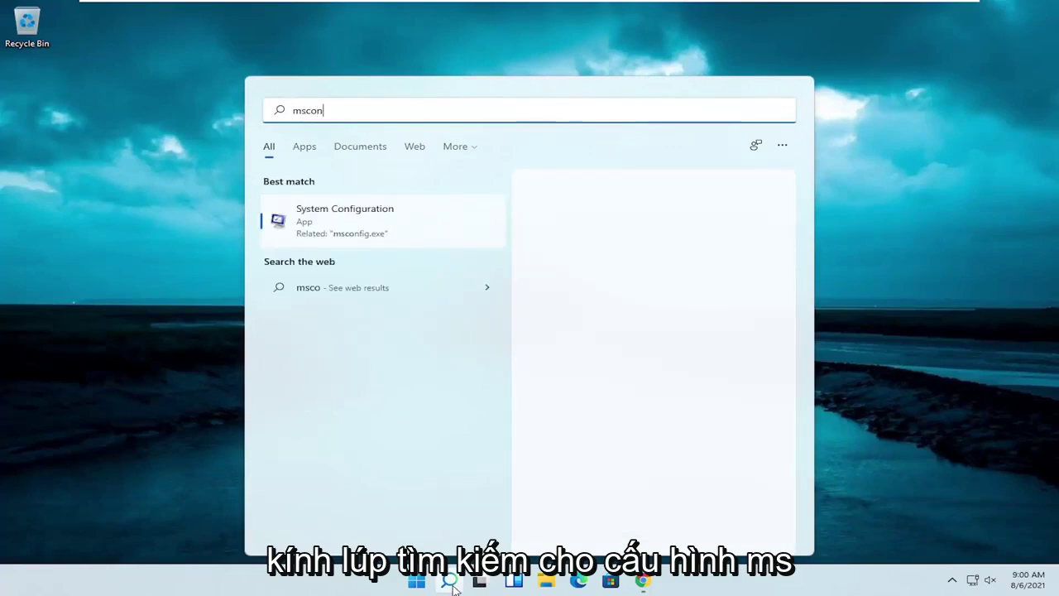
pyautogui.write('fig')
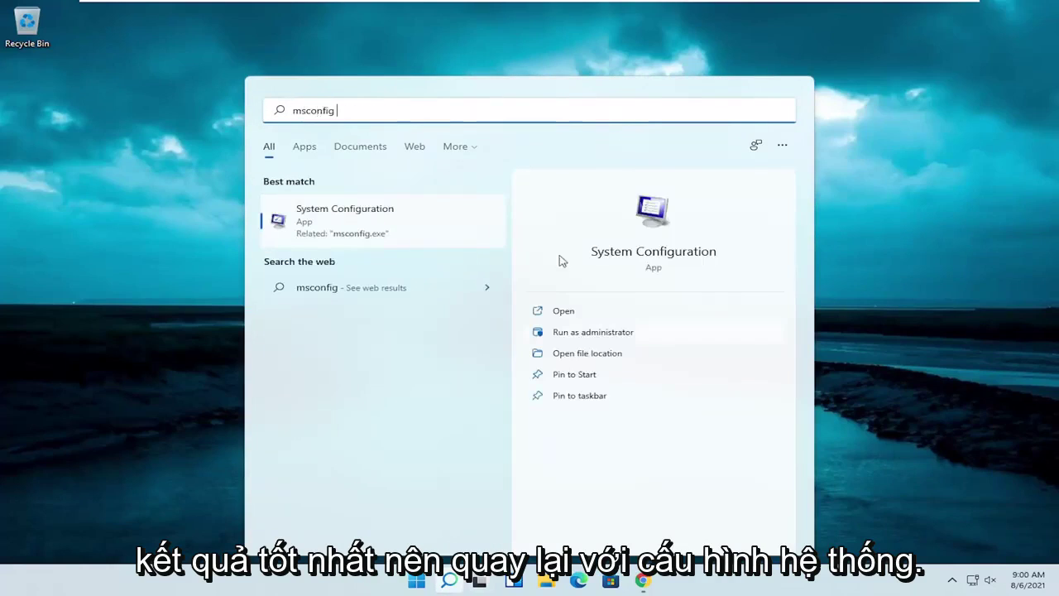
pyautogui.click(361, 229)
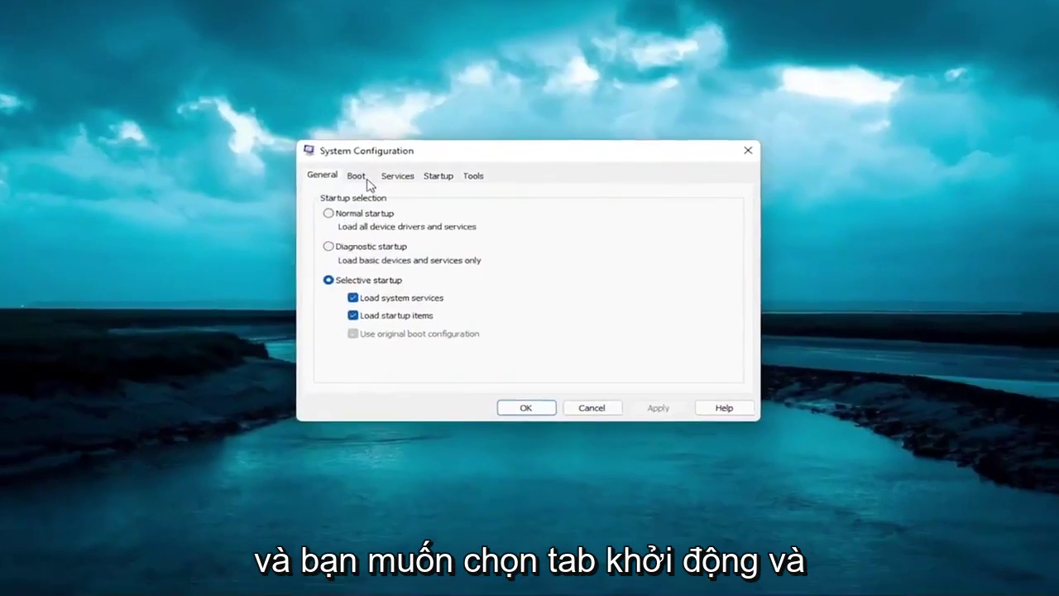
# - In Boot advanced options, set Number of processors to 2 and enable Maximum memory (4096)
pyautogui.click(366, 179)
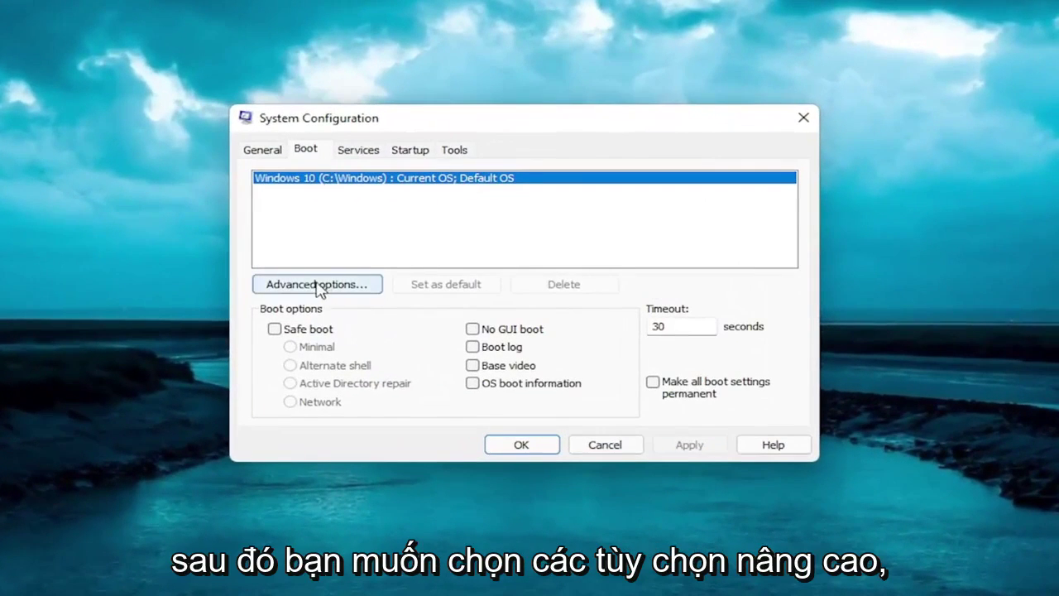
pyautogui.click(323, 284)
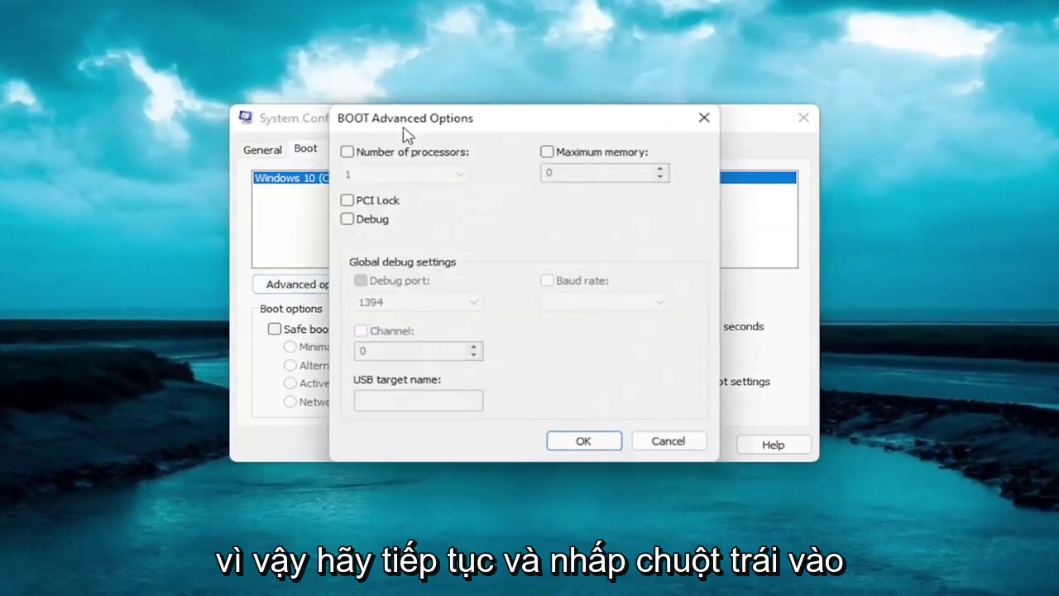
pyautogui.click(347, 152)
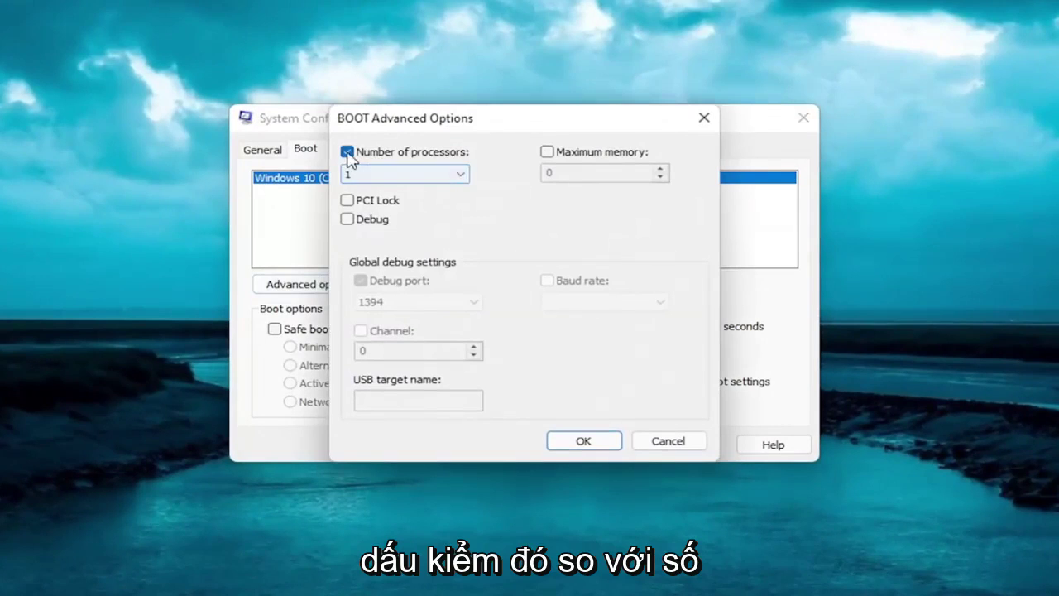
pyautogui.click(460, 177)
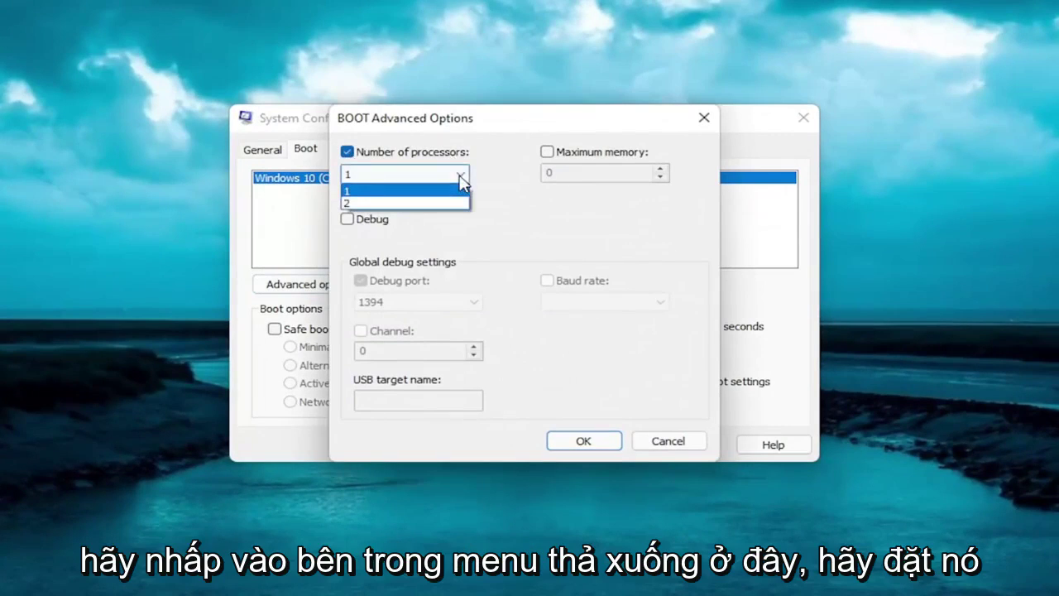
pyautogui.click(409, 203)
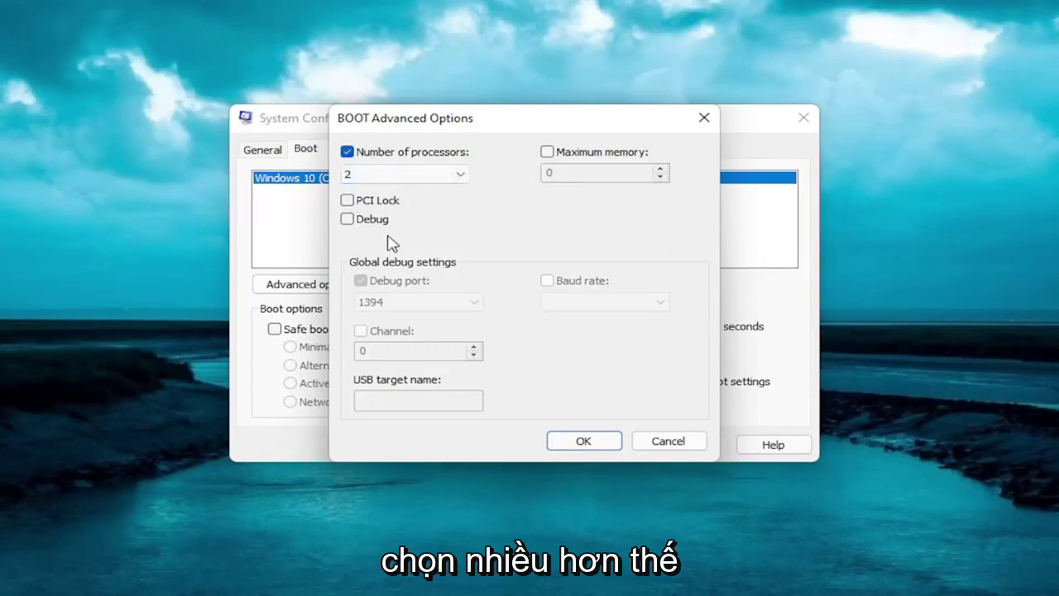
pyautogui.click(547, 152)
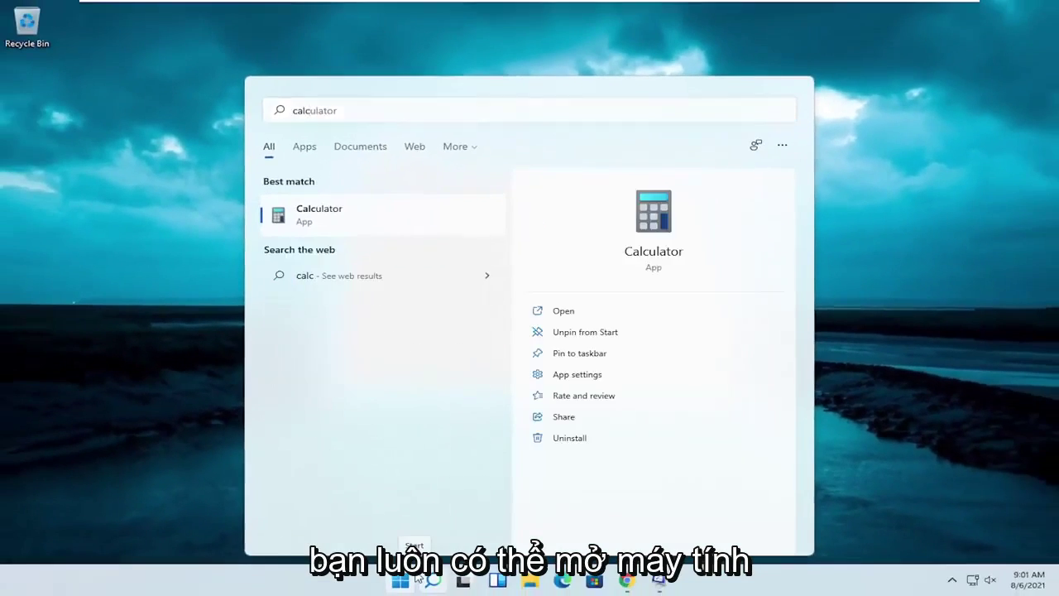
# - Launch Calculator and compute 1,024 × 8, then multiply the result by 2
pyautogui.press('Return')
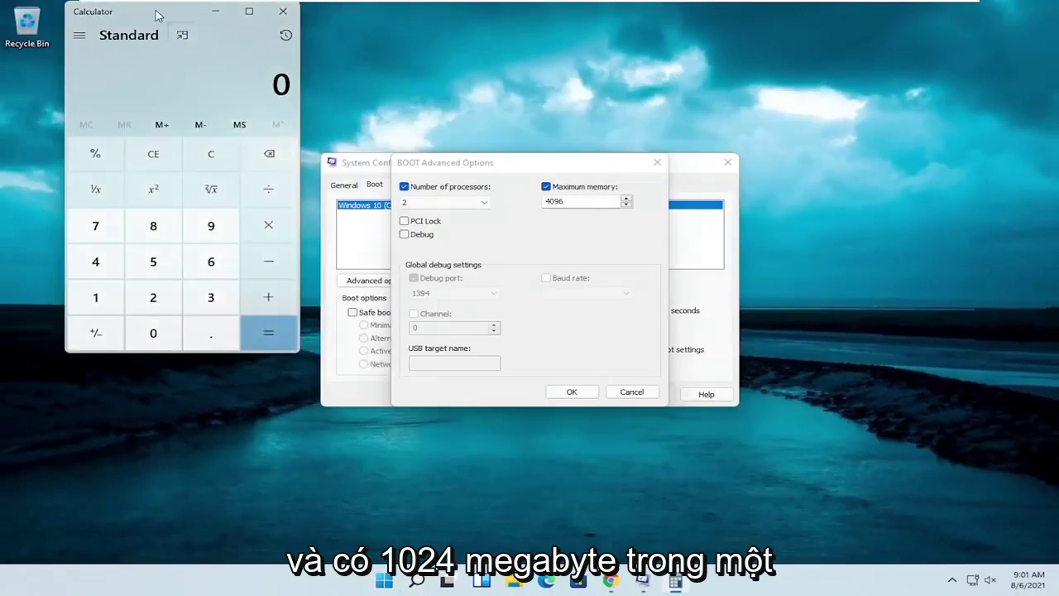
pyautogui.moveTo(158, 15); pyautogui.dragTo(423, 103)
pyautogui.write('1,024')
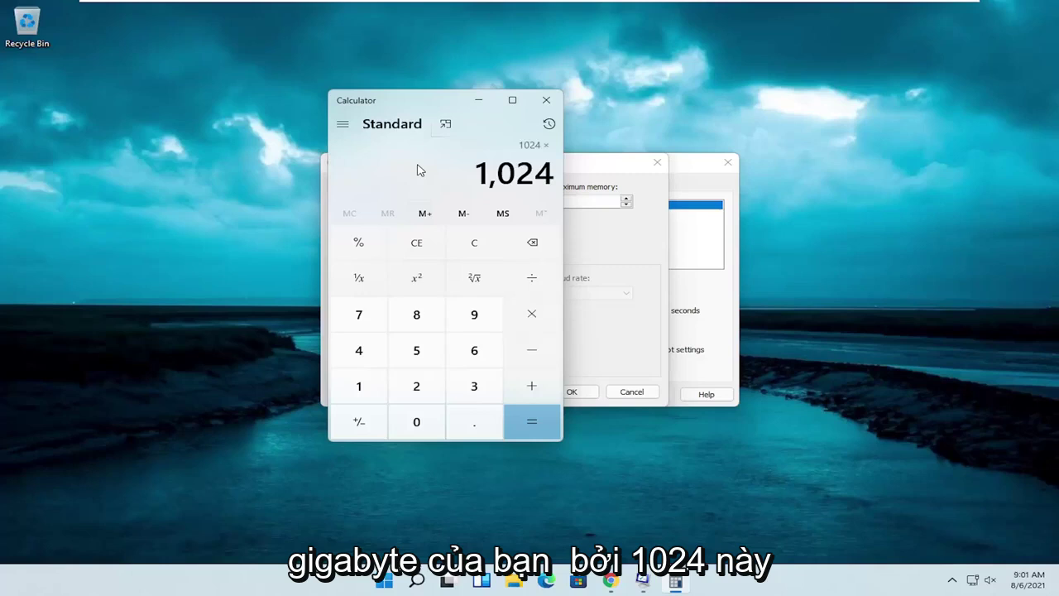
pyautogui.write('8')
pyautogui.press('Return')
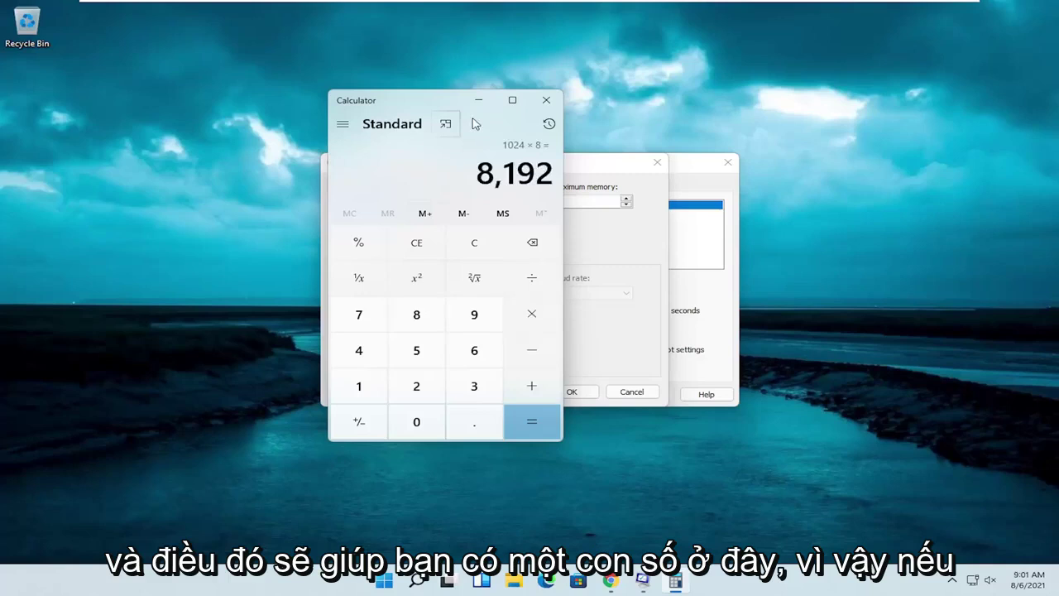
pyautogui.moveTo(453, 104); pyautogui.dragTo(353, 118)
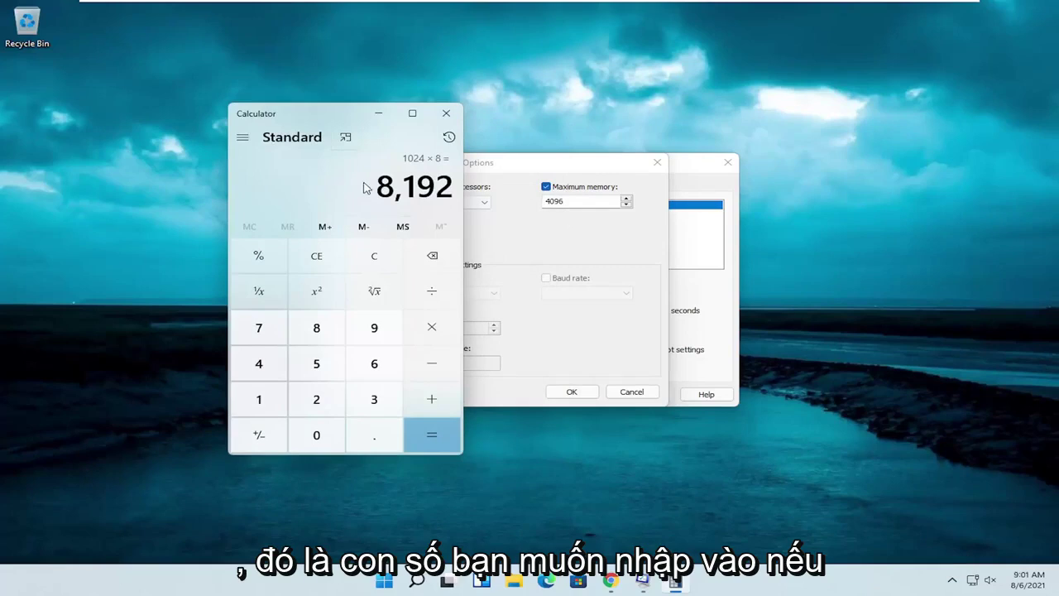
pyautogui.write('*2')
pyautogui.press('Return')
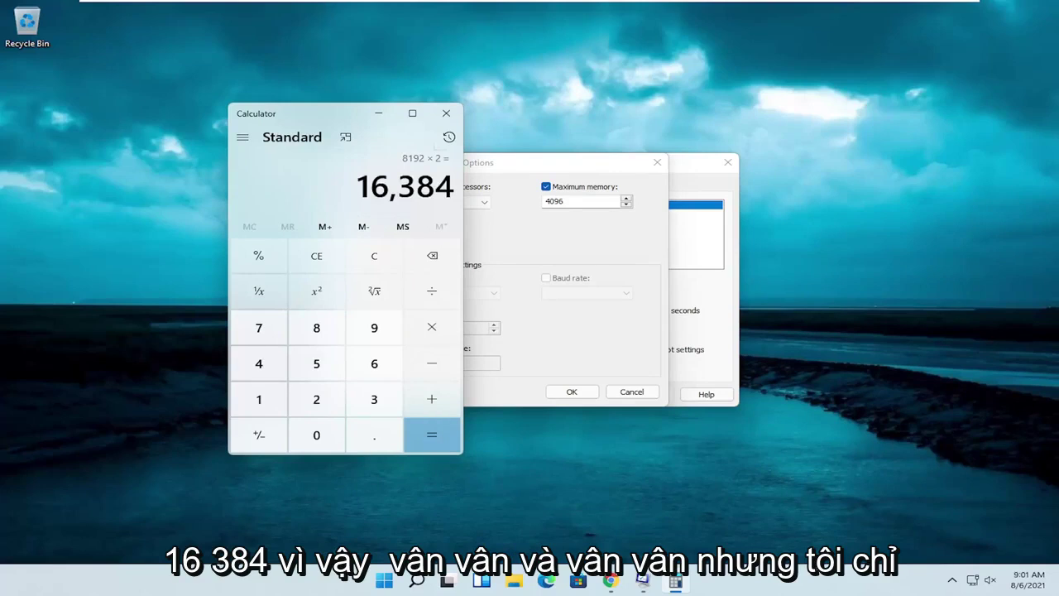
# - Clear Calculator and compute 1024 × 4 to confirm 4,096
pyautogui.press('Escape')
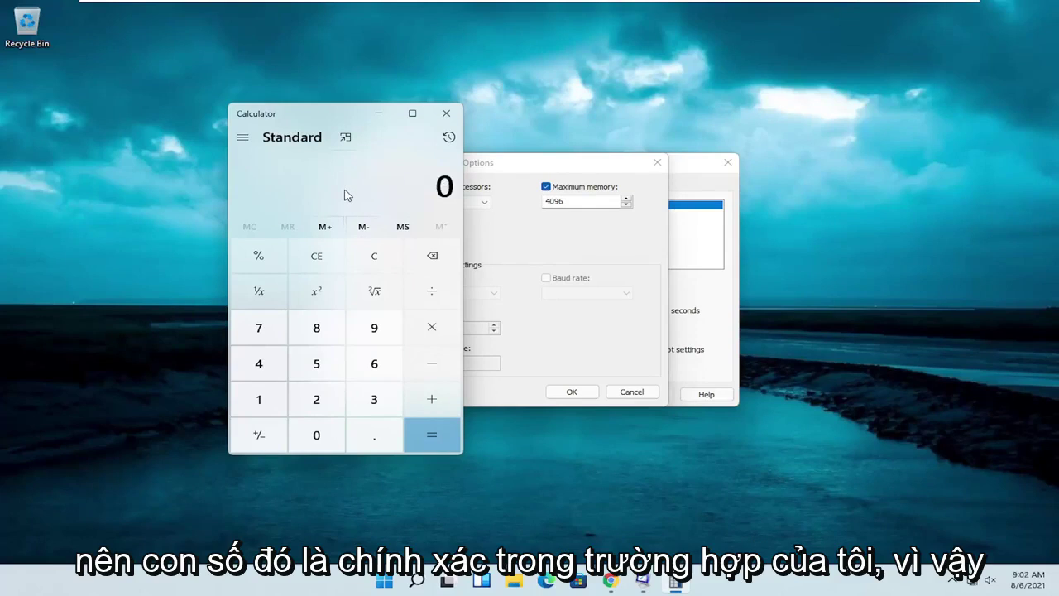
pyautogui.write('1024*')
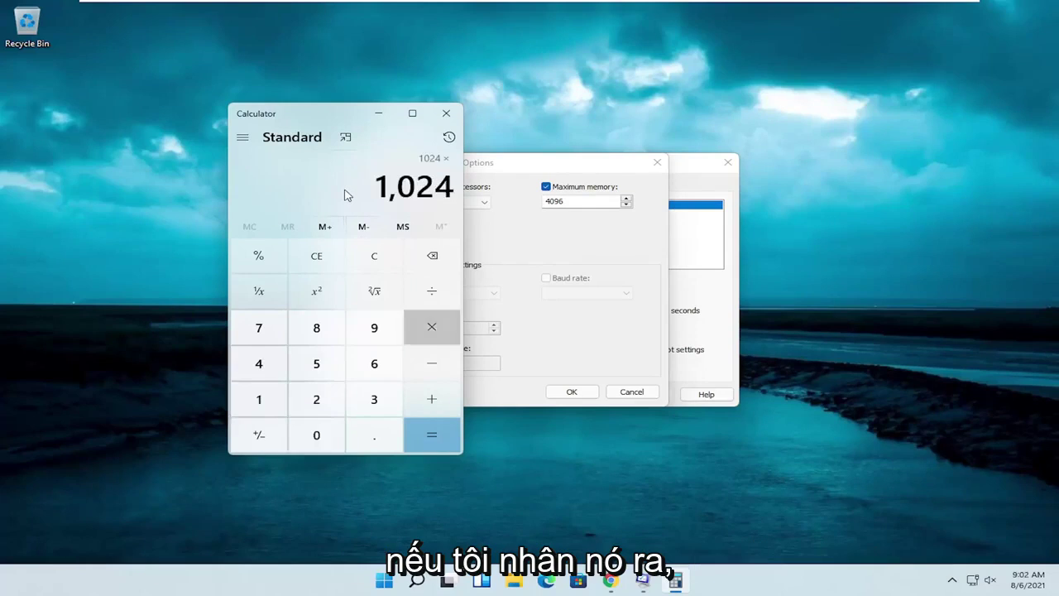
pyautogui.write('4')
pyautogui.press('Return')
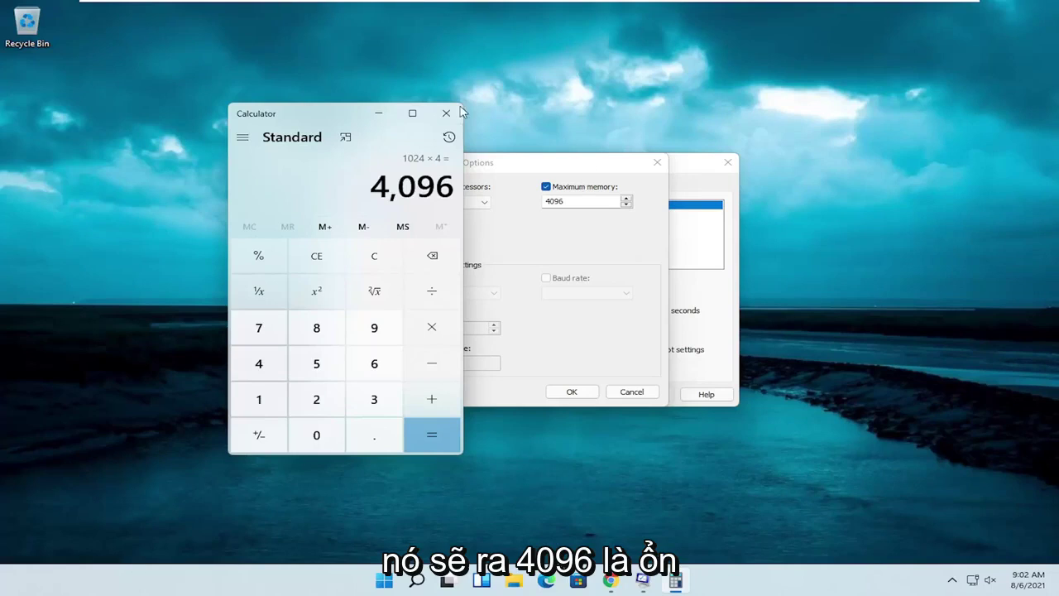
# - Close Calculator, accept the advanced boot options and close System Configuration
pyautogui.click(447, 114)
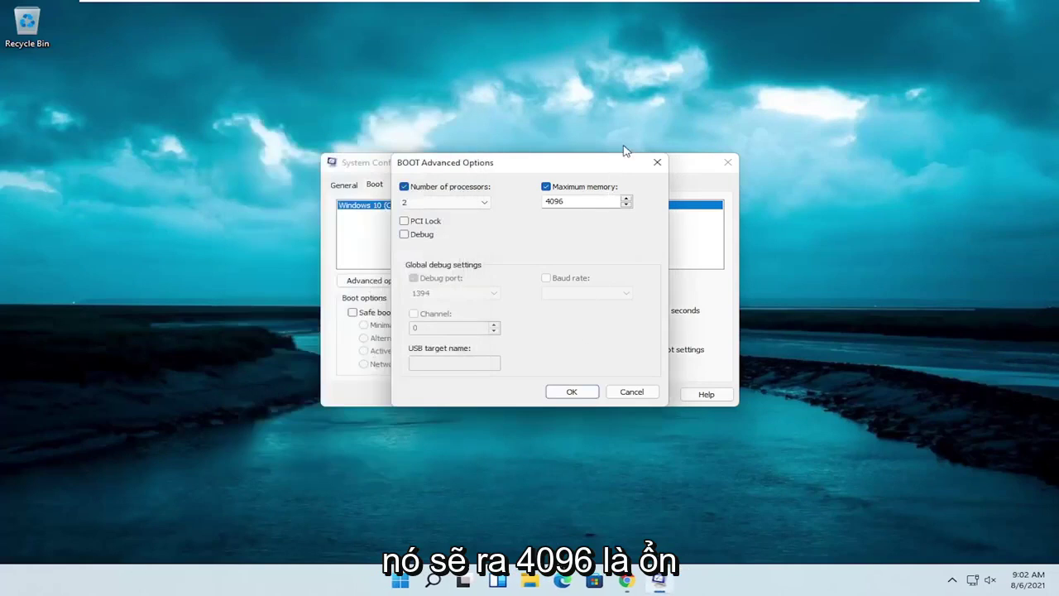
pyautogui.click(577, 394)
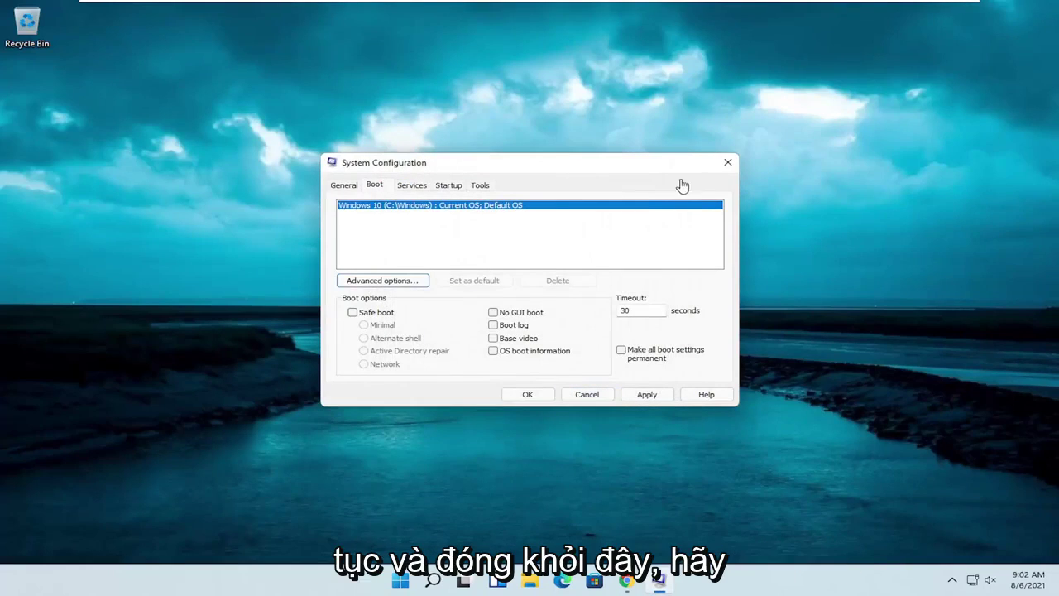
pyautogui.click(728, 162)
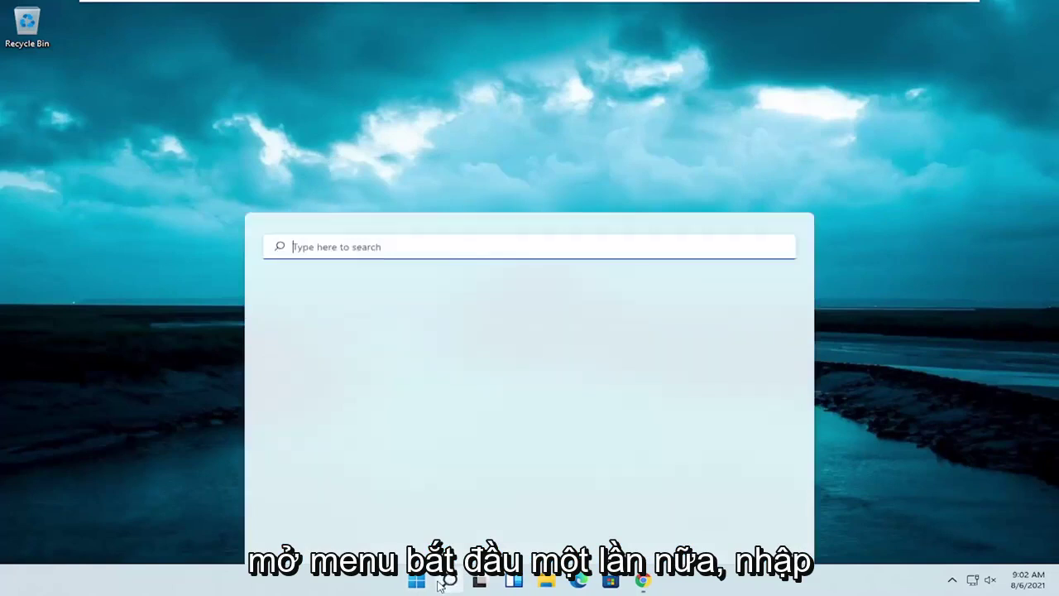
# - Search 'adjus' and open Performance Options via 'Adjust the appearance and performance of Windows'
pyautogui.click(447, 581)
pyautogui.write('adjus')
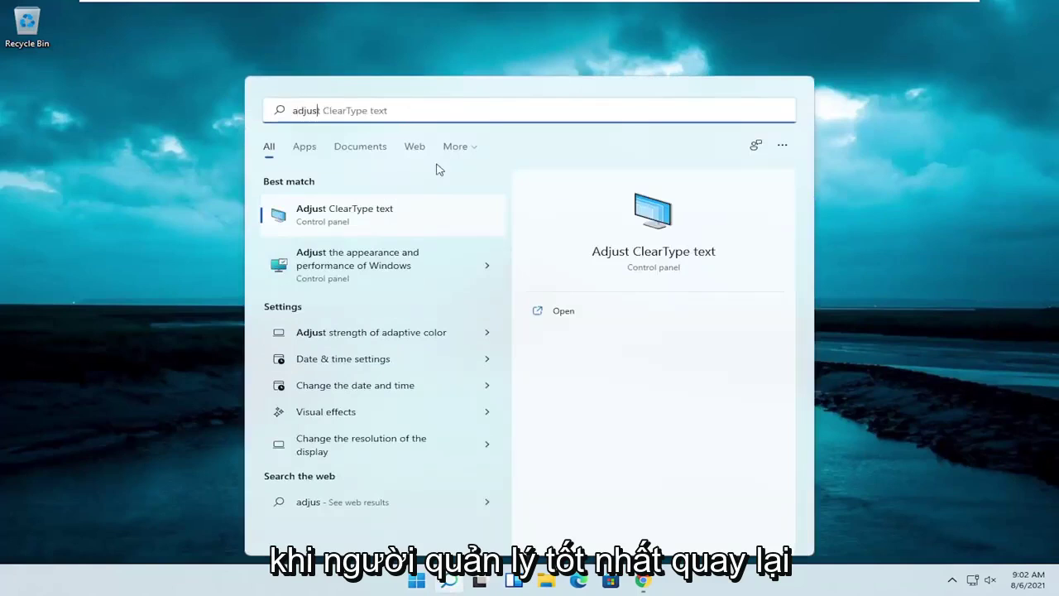
pyautogui.click(380, 275)
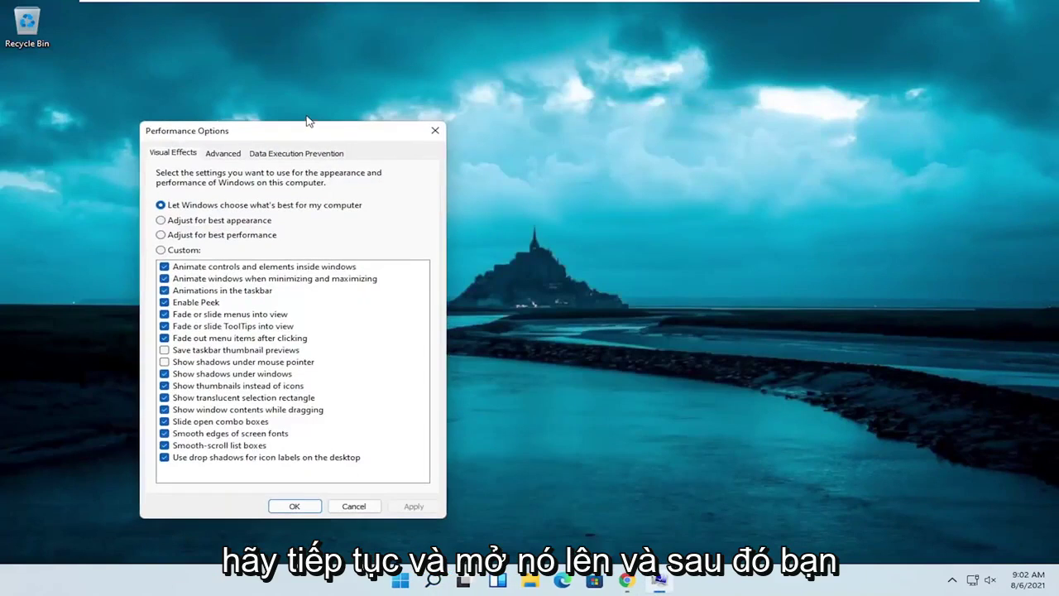
pyautogui.moveTo(308, 116)
pyautogui.mouseDown()
pyautogui.moveTo(327, 139)
pyautogui.moveTo(490, 89)
pyautogui.mouseUp()
# - Switch Performance Options to the Advanced tab showing the 1408 MB paging file
pyautogui.click(405, 108)
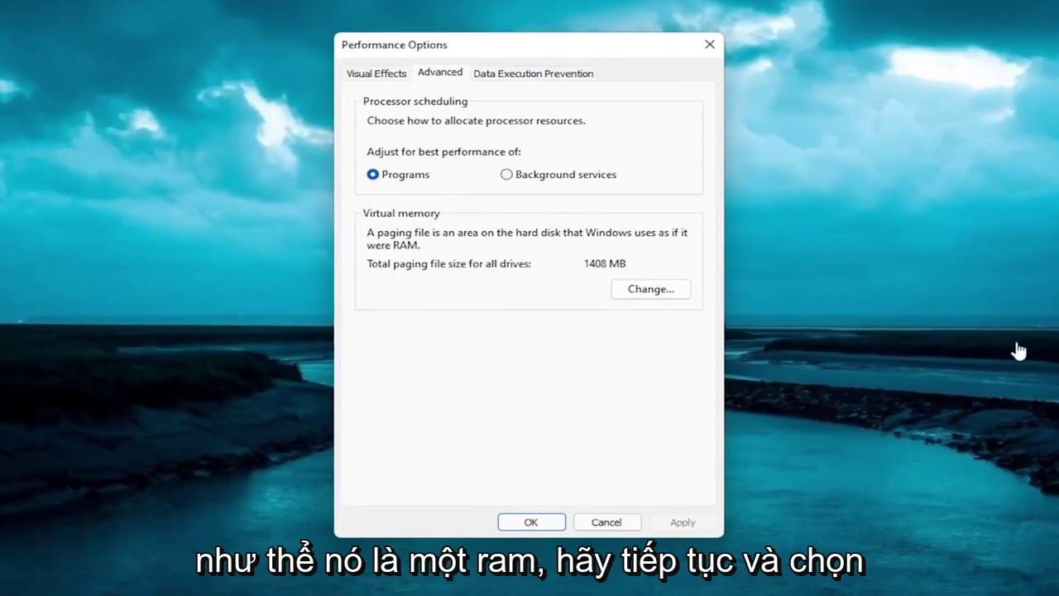
# - Keep automatic paging file size management in Virtual Memory and acknowledge the restart notice
pyautogui.click(663, 290)
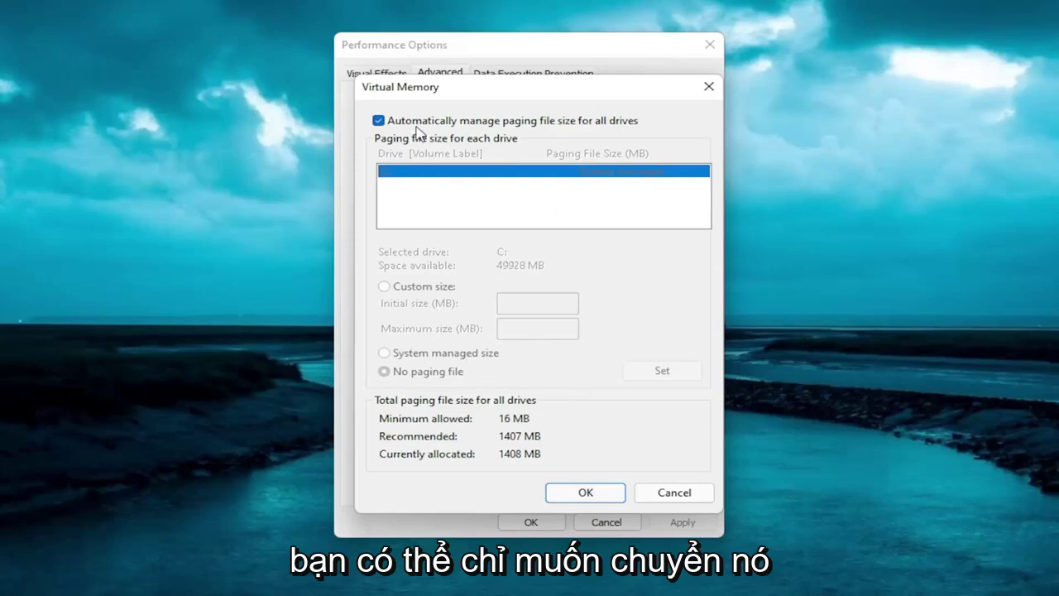
pyautogui.click(582, 494)
pyautogui.moveTo(586, 269); pyautogui.dragTo(520, 267)
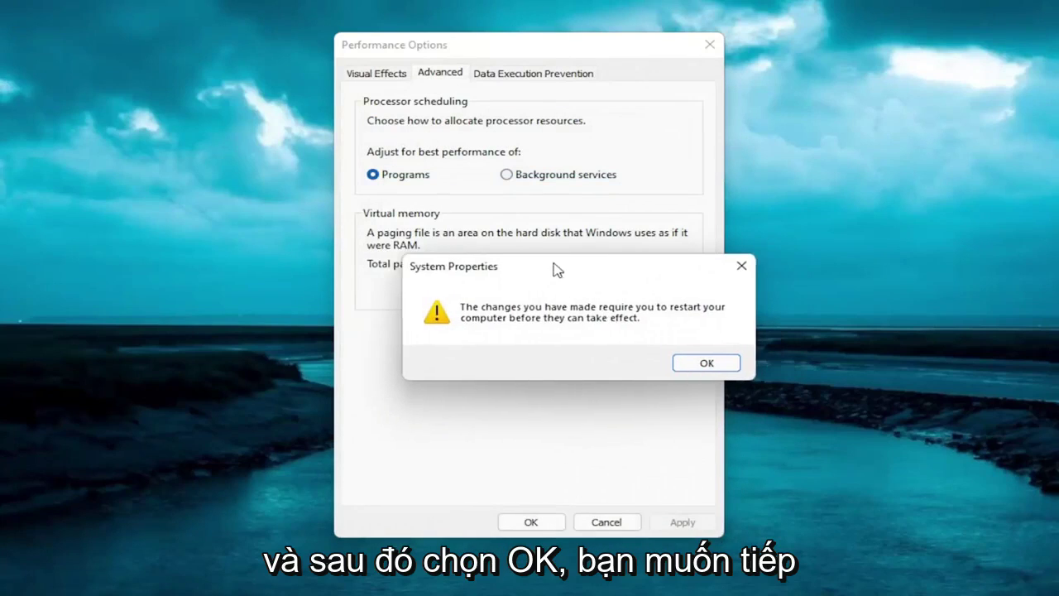
pyautogui.click(667, 364)
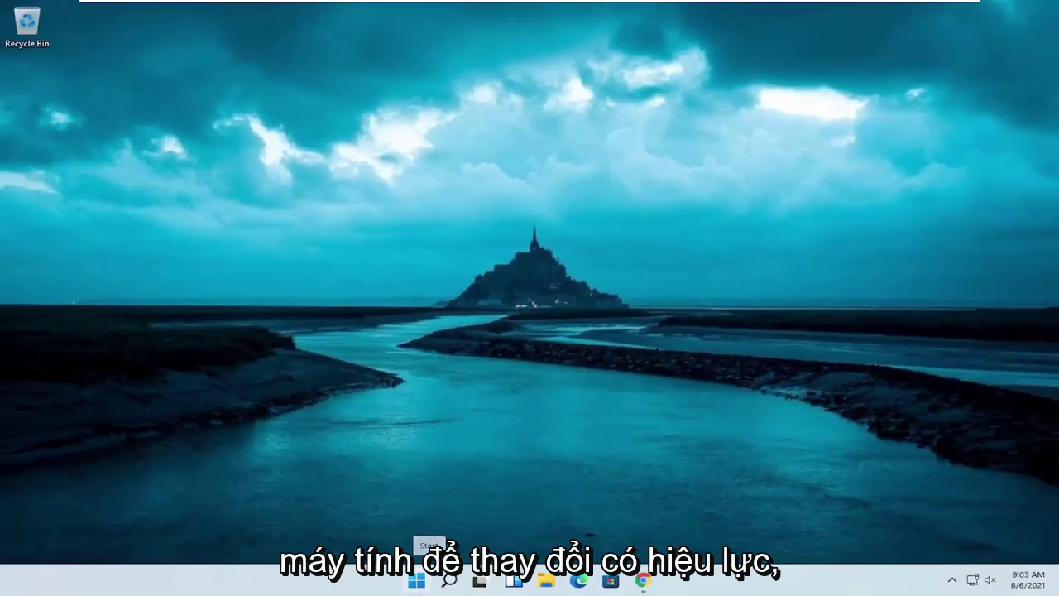
# - Close all Chrome windows and restart the computer from the Start button's power options
pyautogui.rightClick(643, 581)
pyautogui.click(626, 550)
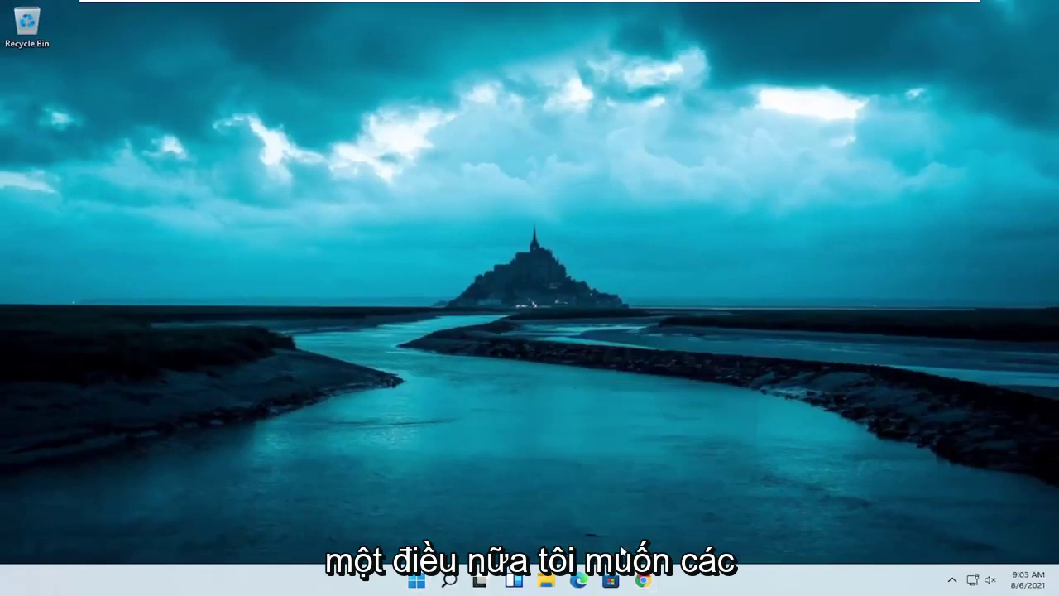
pyautogui.rightClick(419, 582)
pyautogui.moveTo(404, 527)
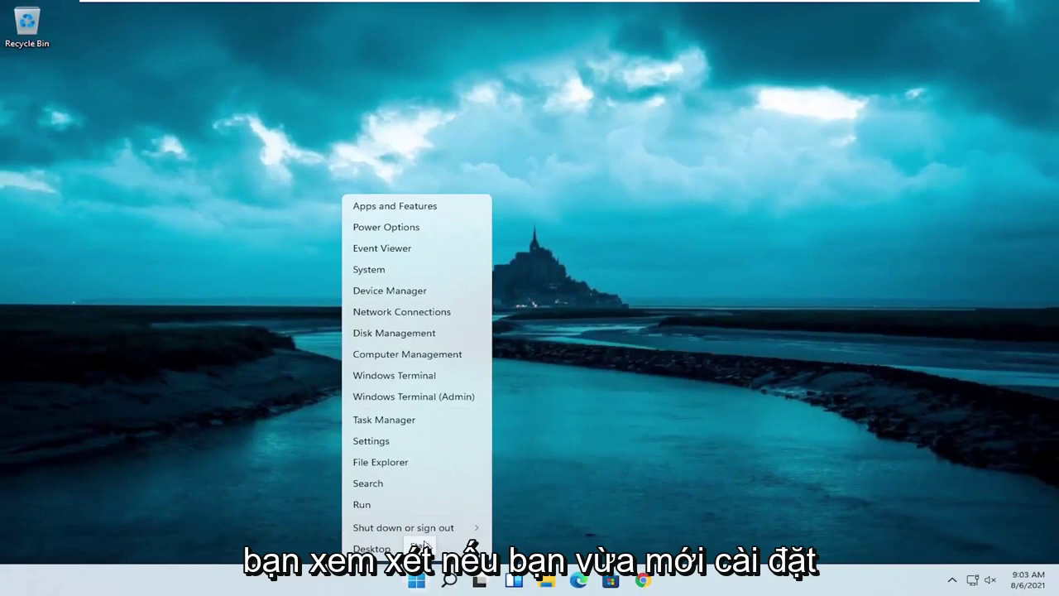
pyautogui.click(522, 551)
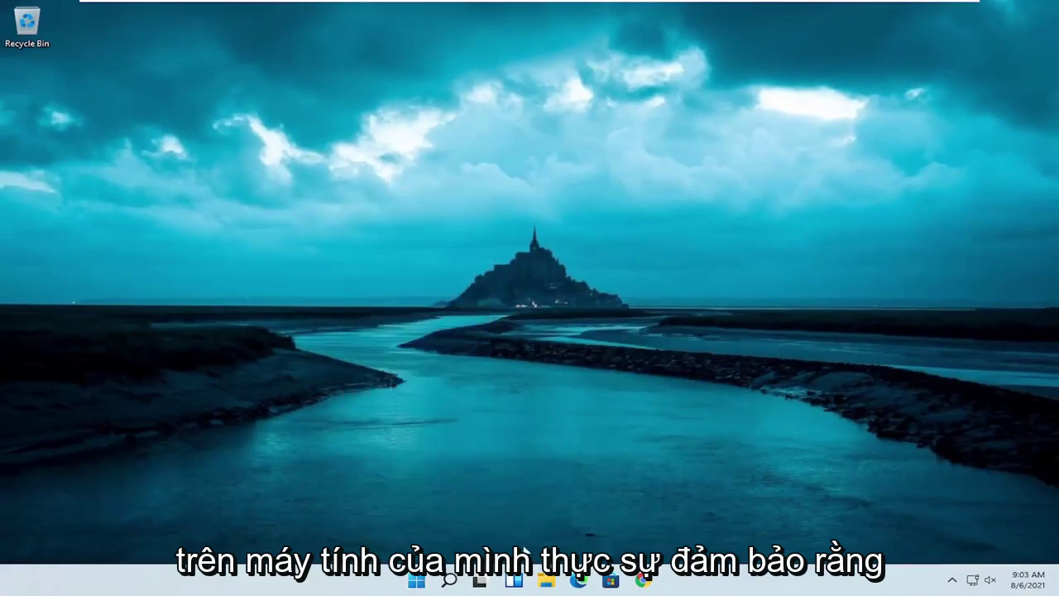